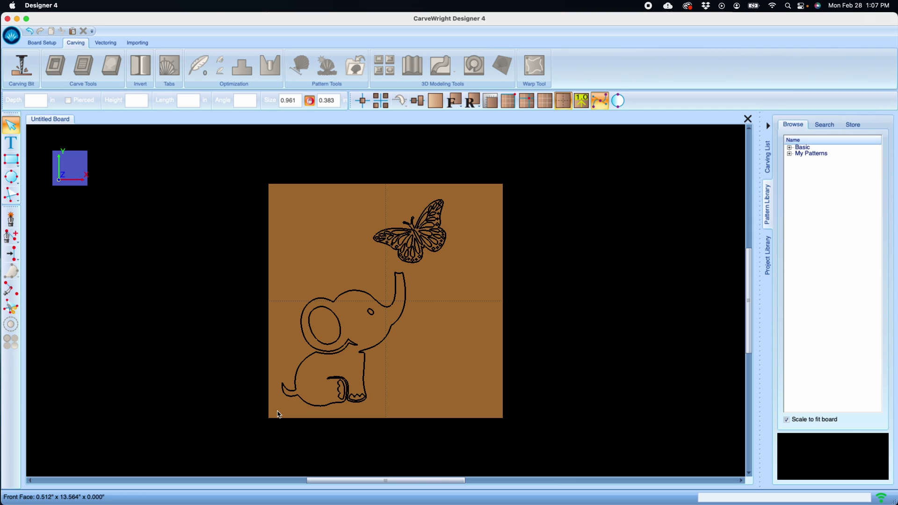
- Shift the butterfly and elephant vectors together slightly to the right on the board
click(105, 43)
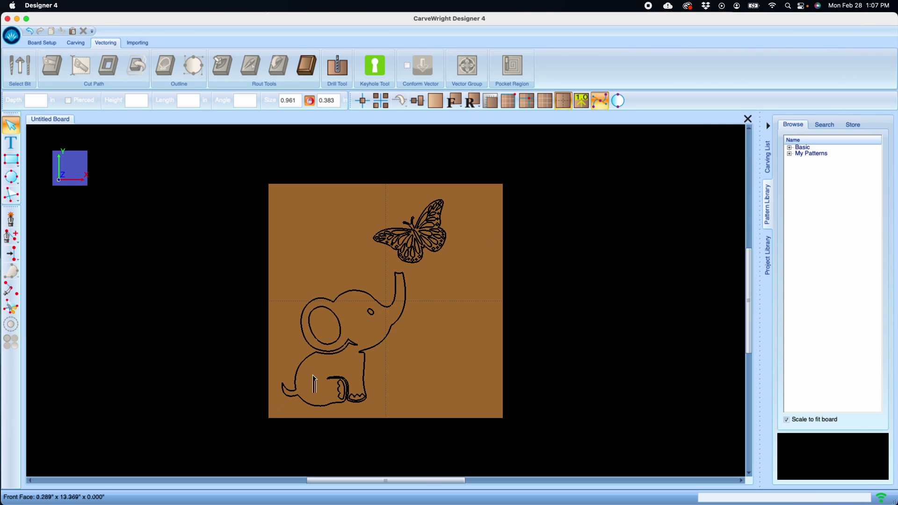
drag(277, 414, 496, 187)
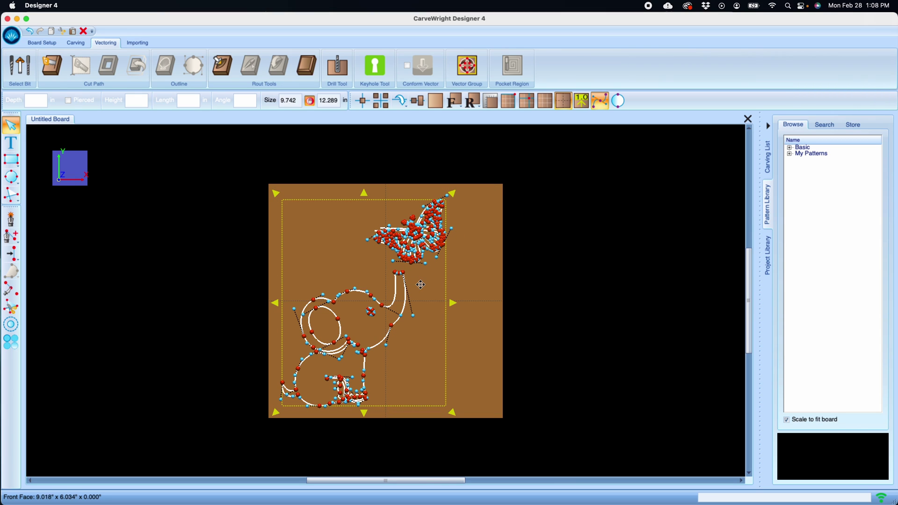
click(521, 276)
- Create a vector group from the butterfly outlines with Alternate region fill, the 90 Degree V boundary bit and no pocketing bit
drag(372, 187, 467, 266)
click(819, 155)
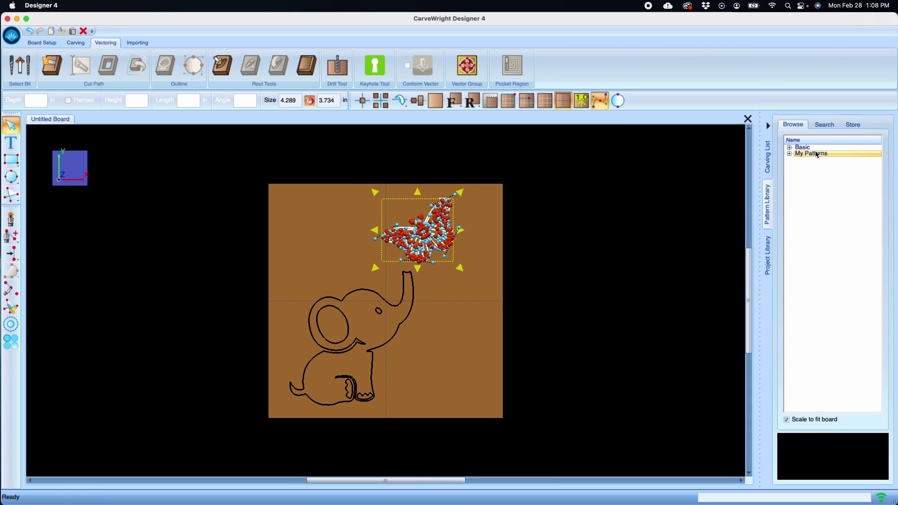
click(469, 68)
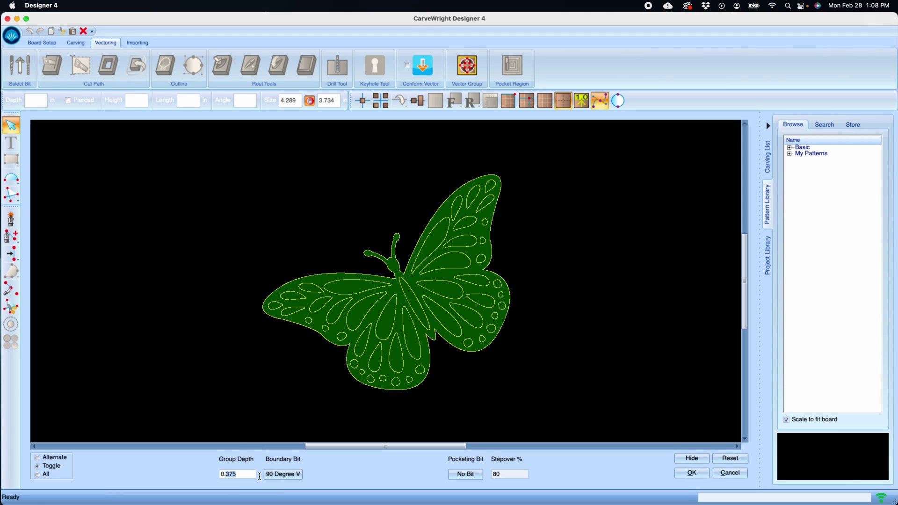
click(37, 457)
click(328, 280)
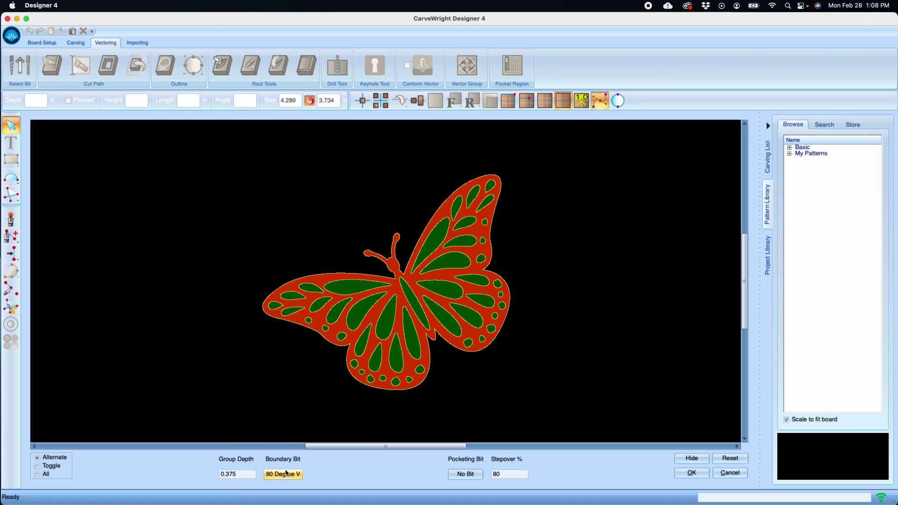
drag(242, 475, 232, 476)
key(Return)
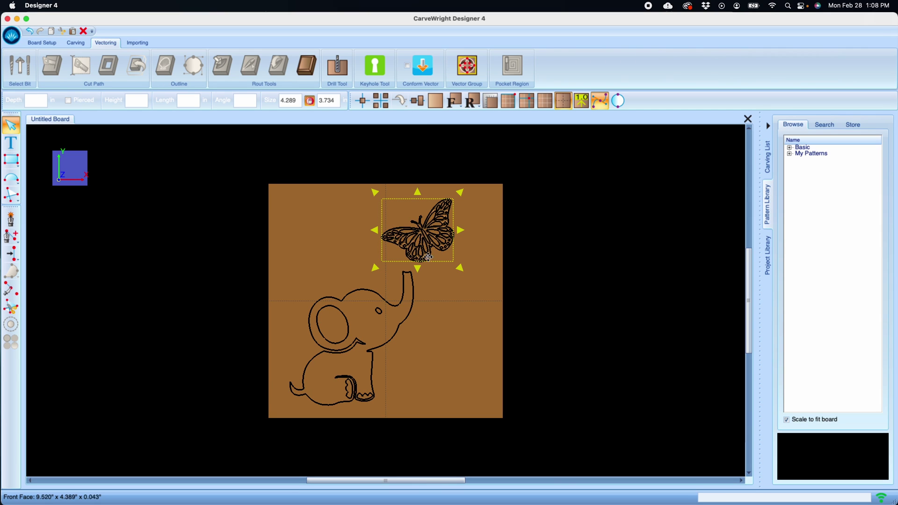
- Preview the carved butterfly up close and at an angle with the vector outlines hidden, and show the outlines again
scroll(425, 267, up, 3)
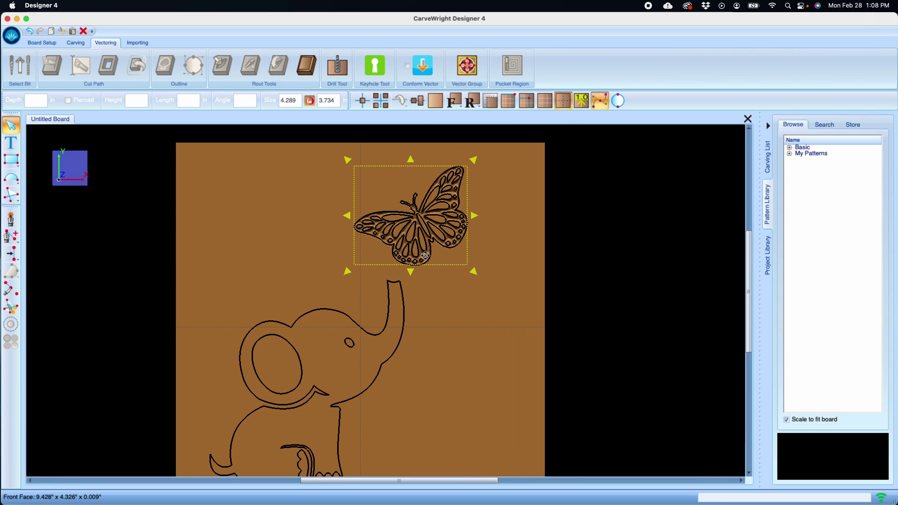
click(557, 102)
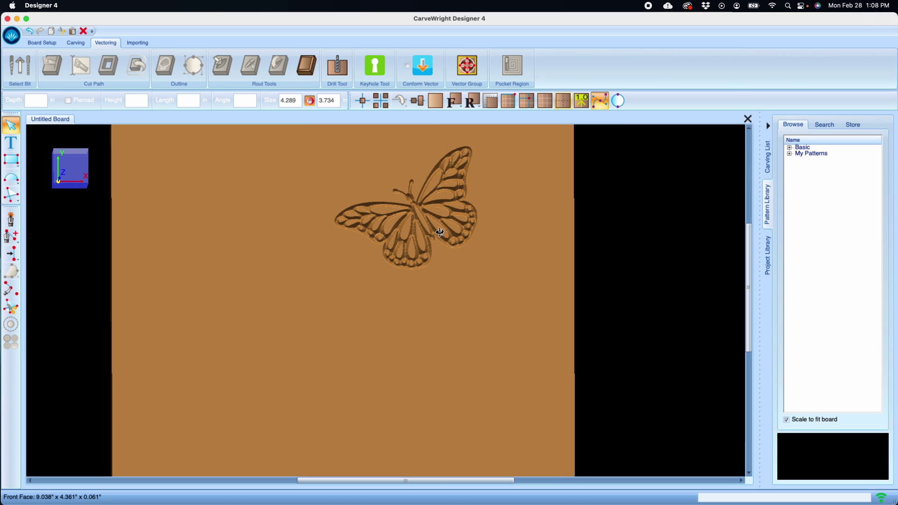
mouse_move(441, 232)
mouse_down()
mouse_move(454, 223)
mouse_move(415, 230)
mouse_up()
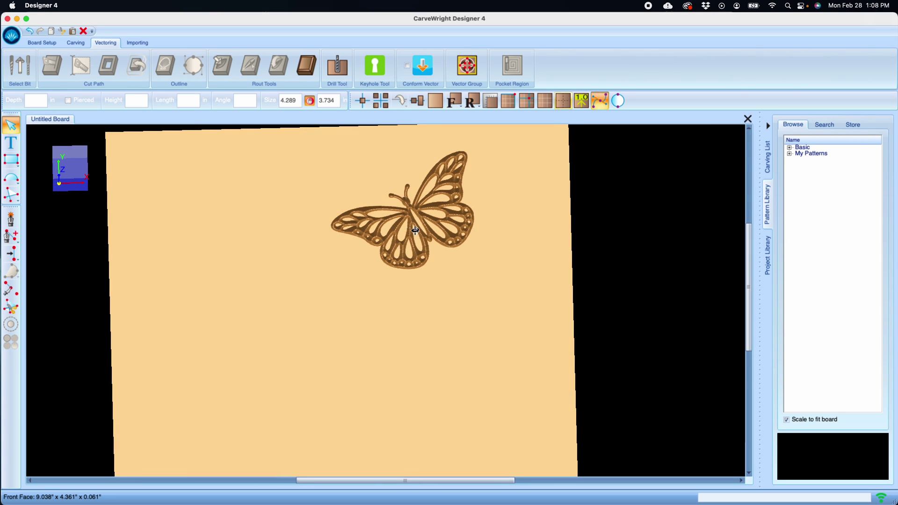
click(565, 103)
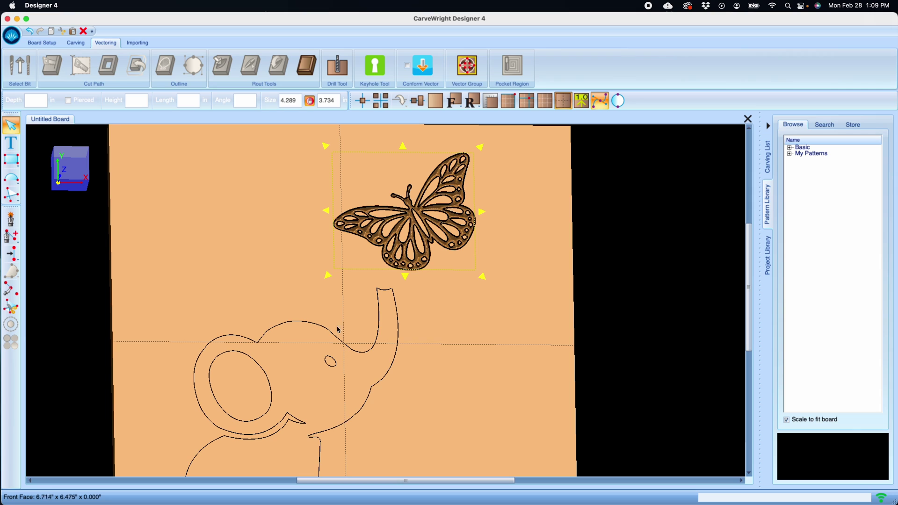
- Start a vector group from all the elephant outlines and fill its regions in Alternate mode
scroll(341, 330, down, 3)
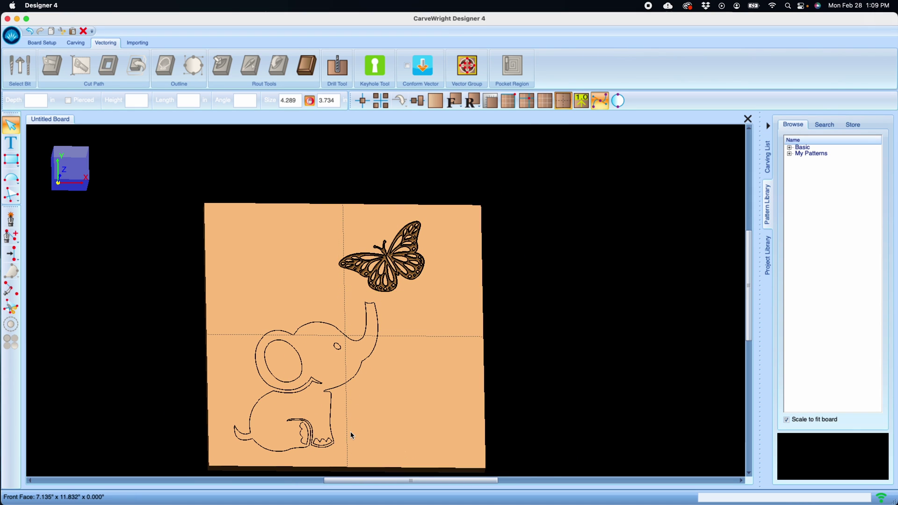
drag(407, 459, 220, 295)
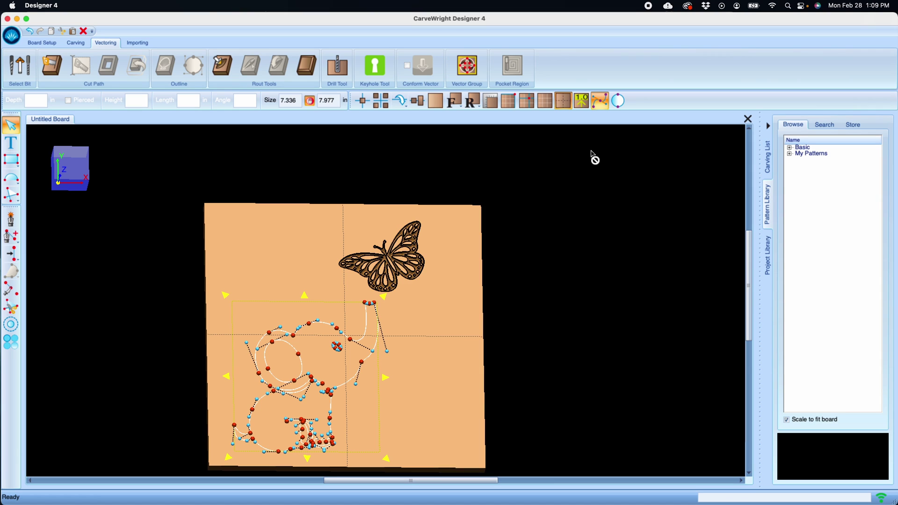
click(468, 68)
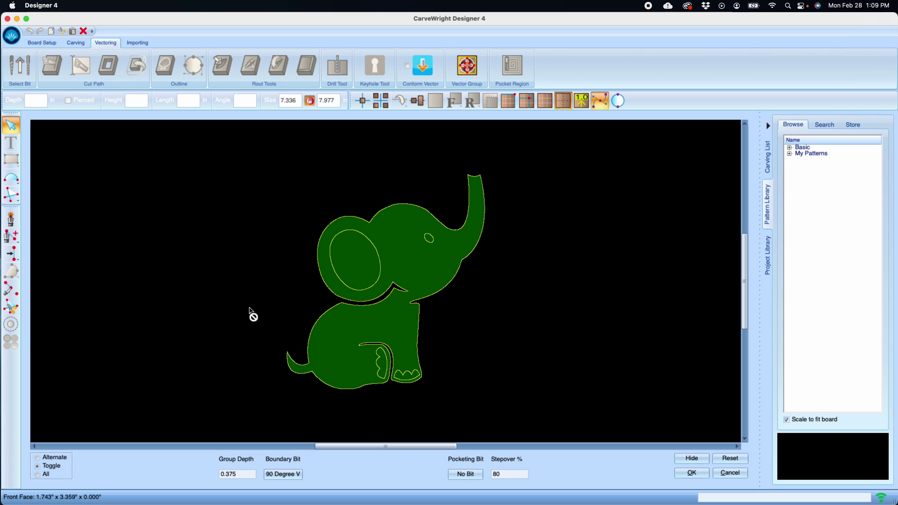
click(46, 459)
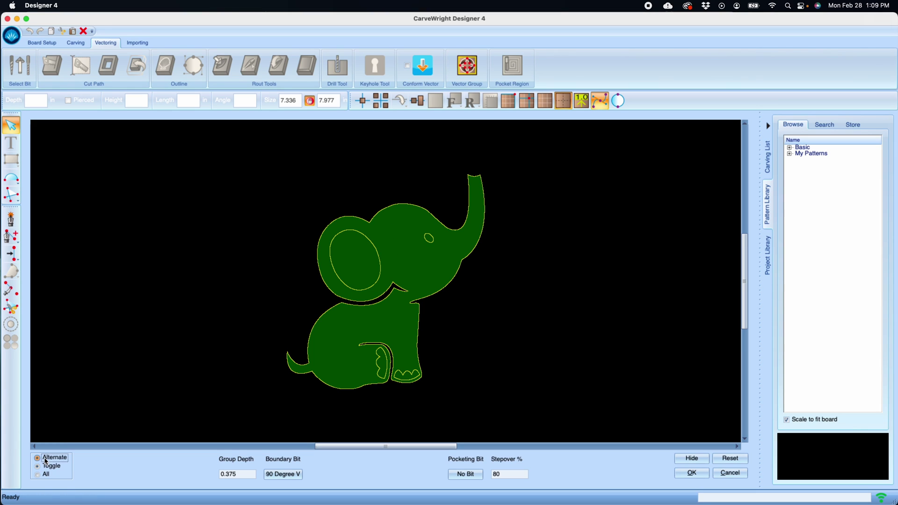
click(410, 250)
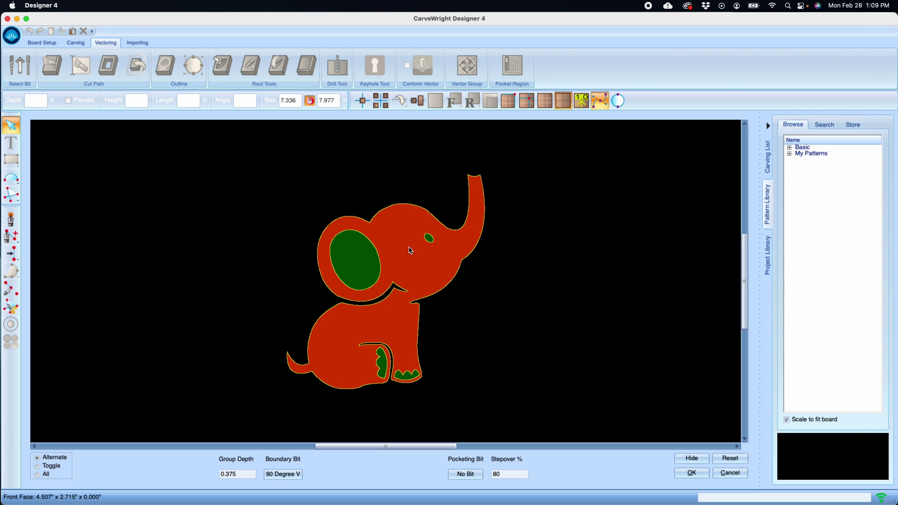
- Set the elephant group's depth to 0.125 in, assign the 1/8" Cutting bit for pocketing and apply the group
click(235, 475)
drag(227, 475, 259, 474)
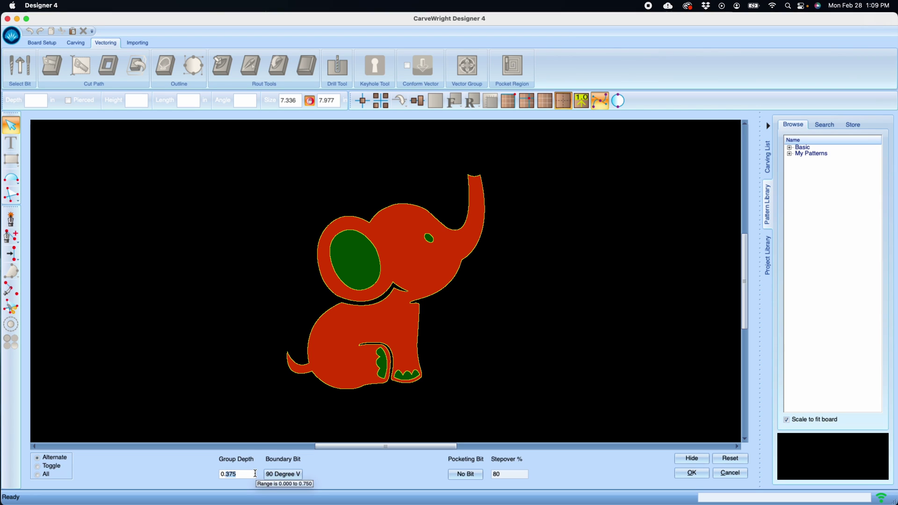
text(125)
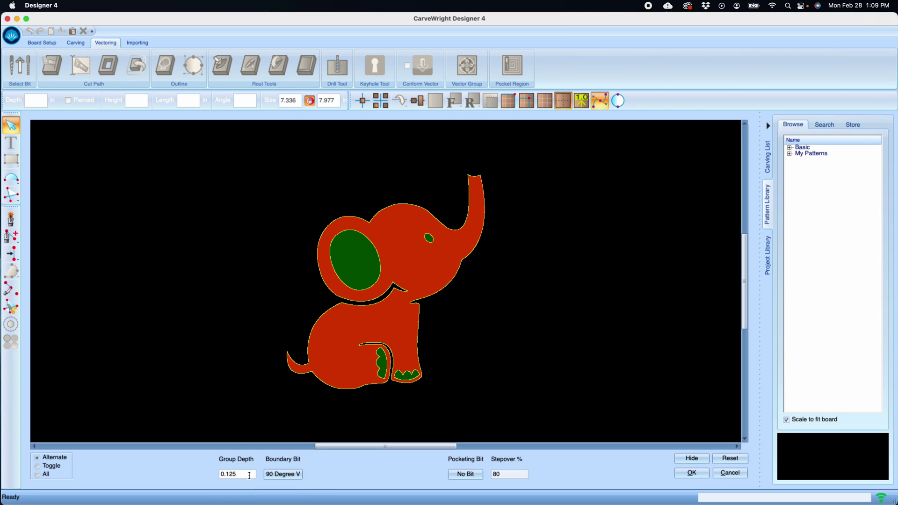
click(467, 473)
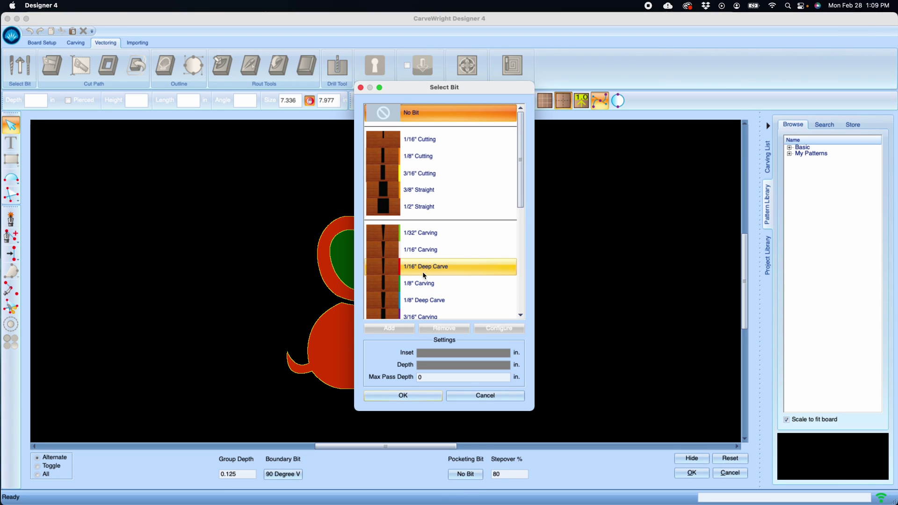
click(386, 178)
click(387, 157)
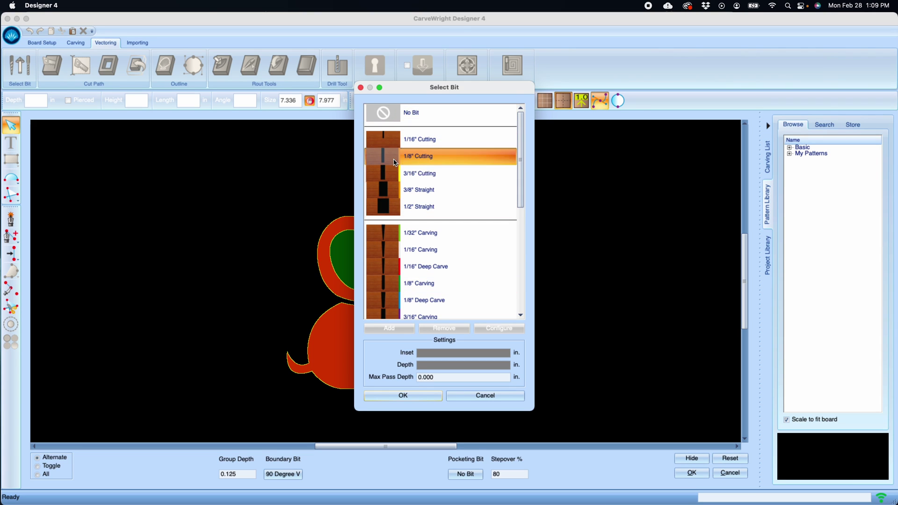
click(428, 396)
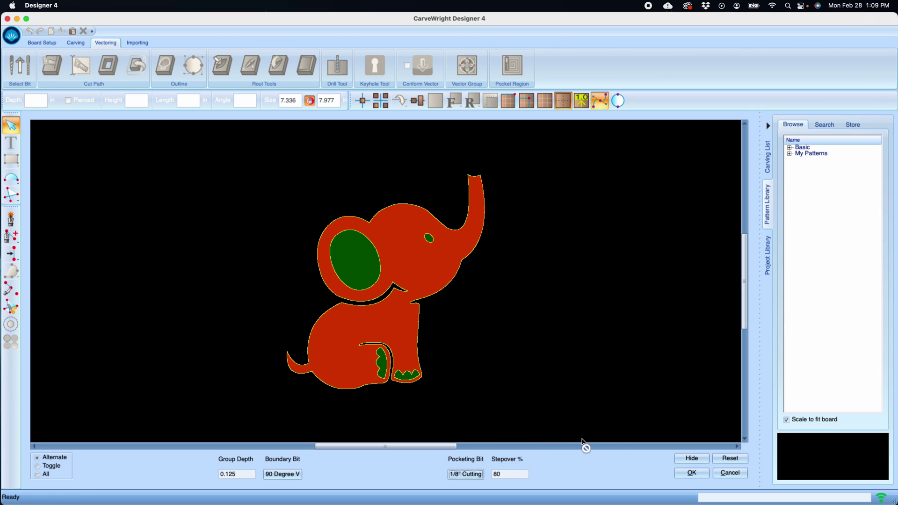
click(696, 474)
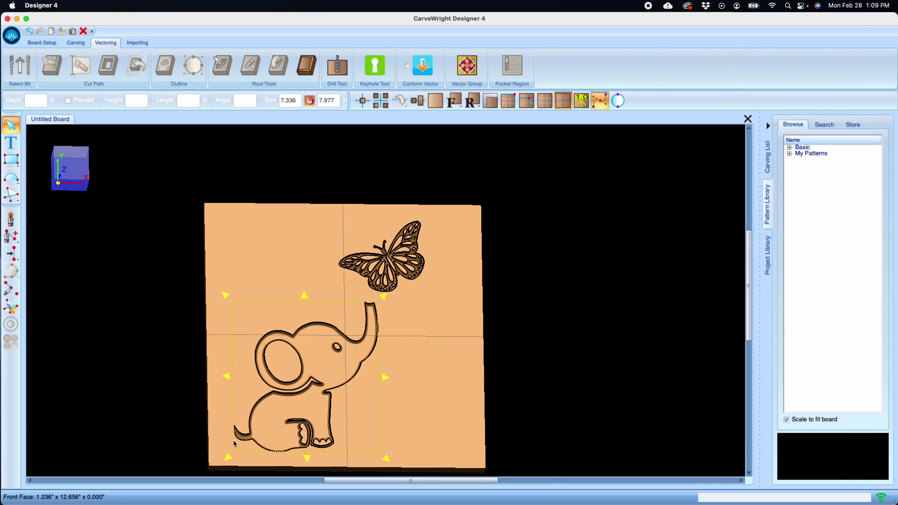
- Examine the carved elephant up close and from several angles, including its ear, tail, feet and edge profile
scroll(225, 438, up, 3)
right_drag(358, 370, 564, 314)
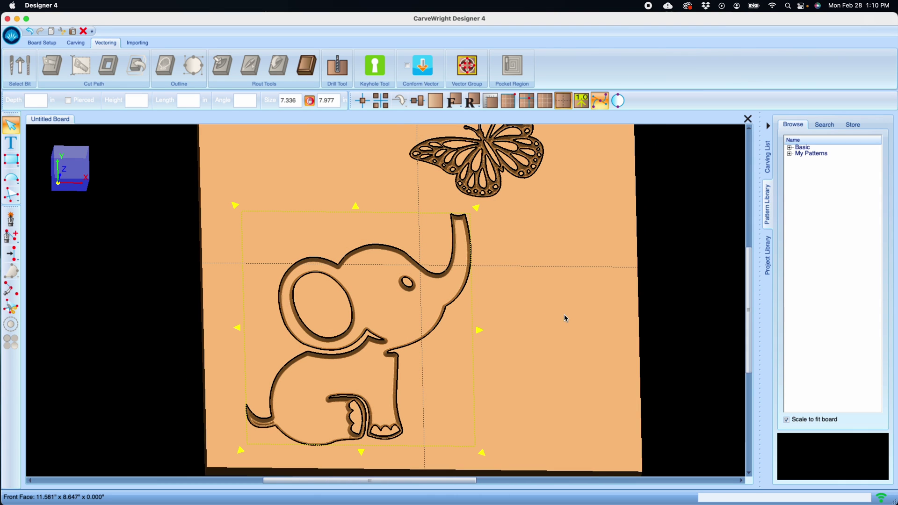
click(564, 314)
right_drag(405, 333, 376, 338)
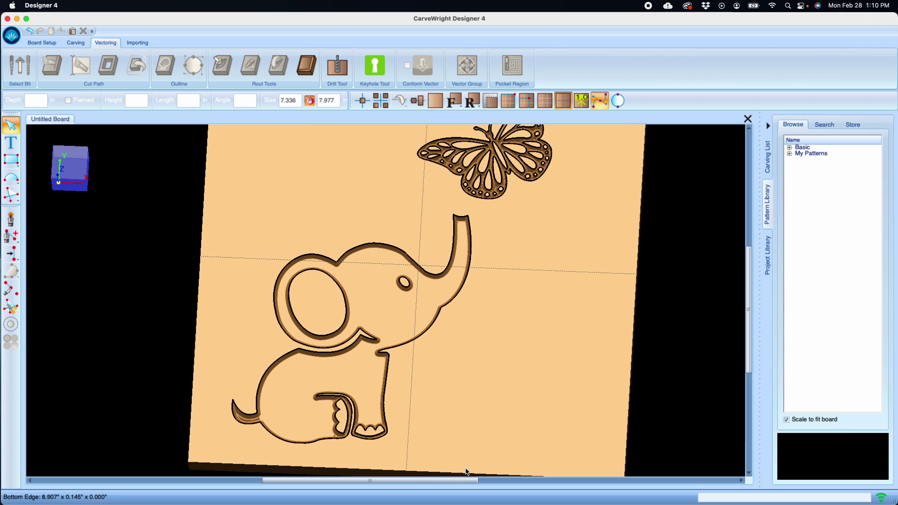
right_drag(449, 397, 467, 387)
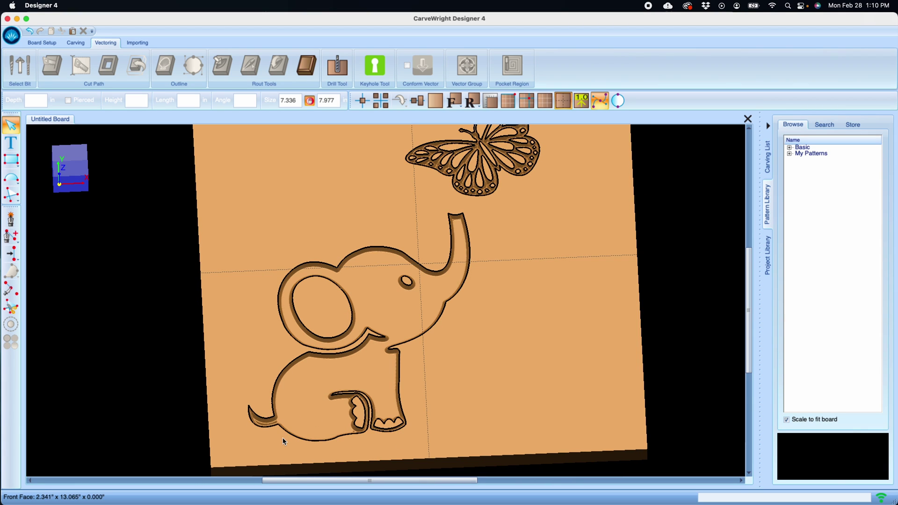
scroll(283, 438, up, 5)
scroll(281, 435, up, 2)
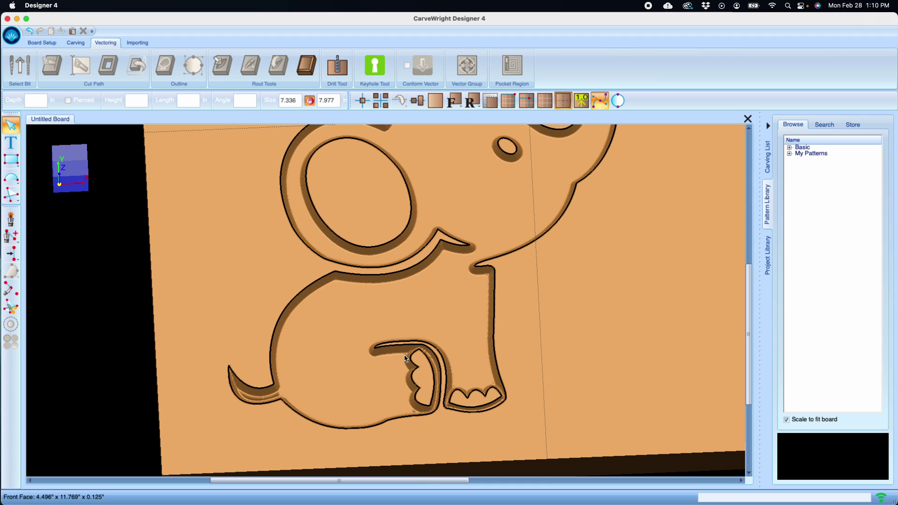
click(507, 295)
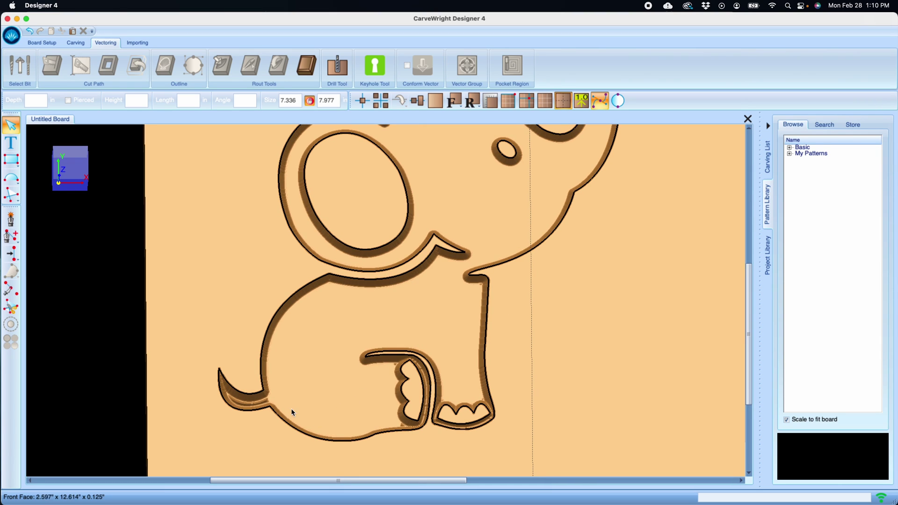
scroll(318, 393, down, 2)
scroll(469, 257, down, 2)
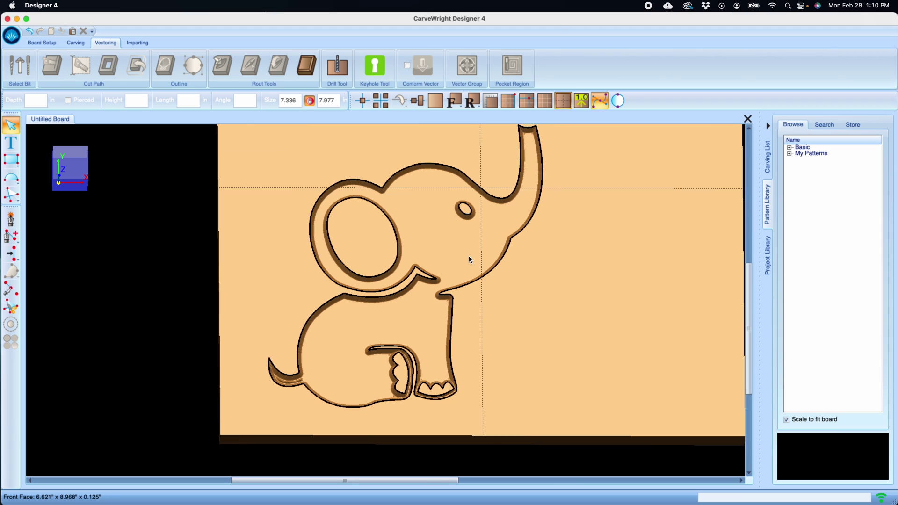
scroll(470, 257, up, 2)
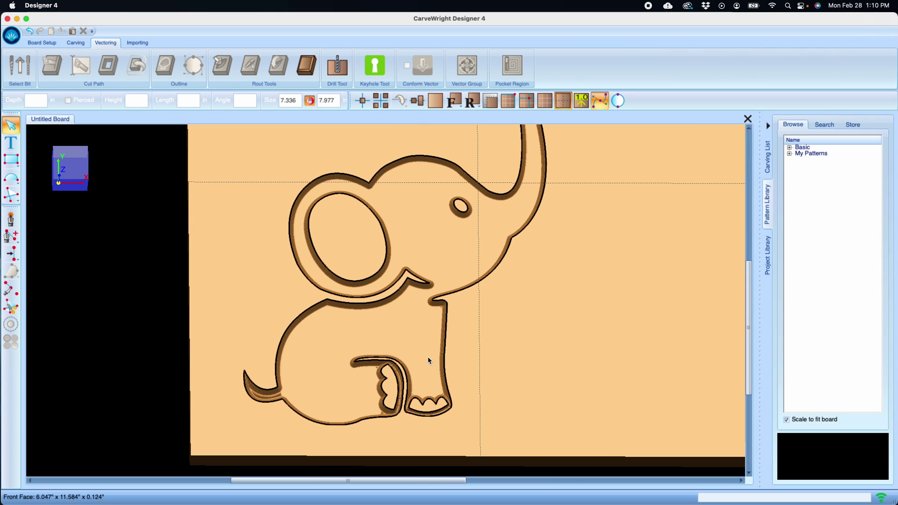
mouse_move(401, 353)
middle_down()
mouse_move(417, 341)
mouse_move(407, 354)
mouse_move(393, 351)
middle_up()
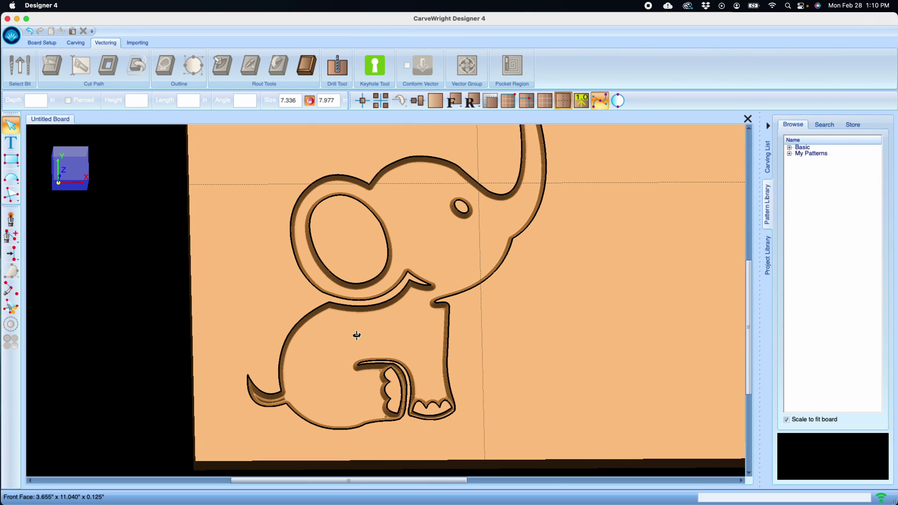
mouse_move(357, 335)
middle_down()
mouse_move(379, 323)
mouse_move(280, 372)
middle_up()
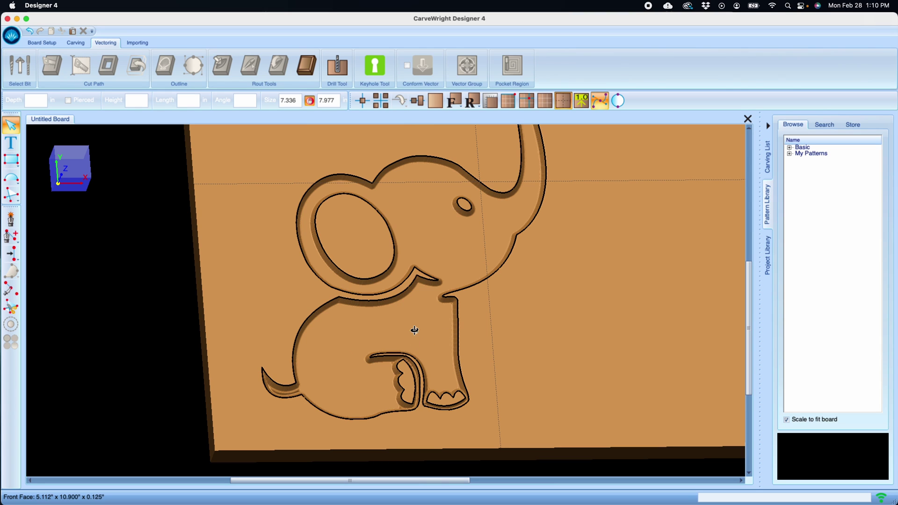
middle_drag(415, 331, 374, 337)
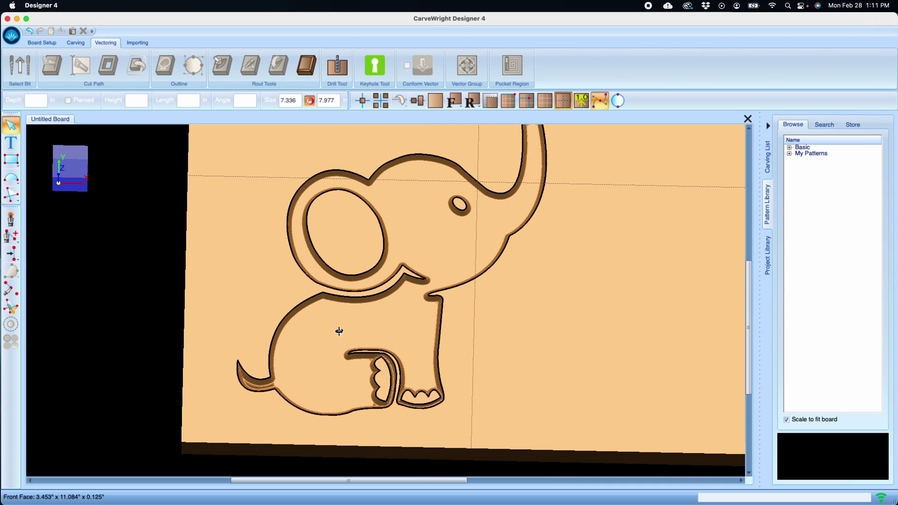
middle_drag(340, 331, 343, 339)
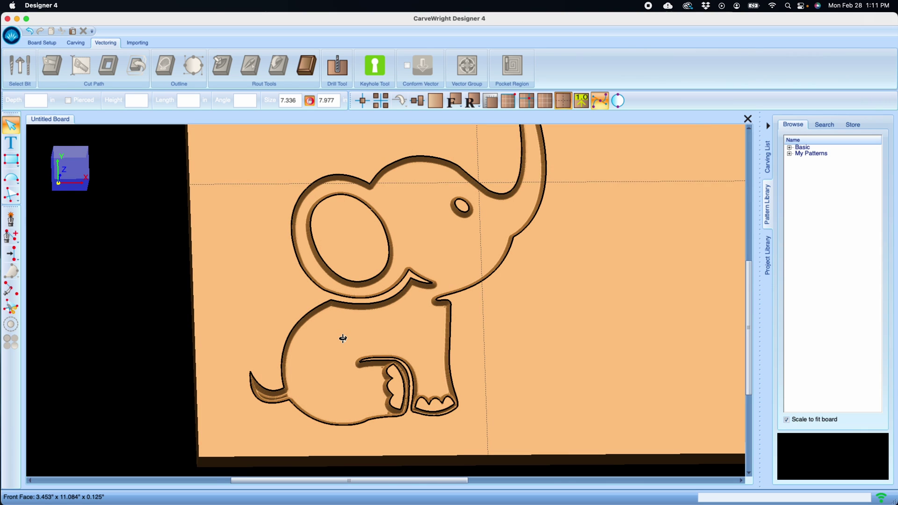